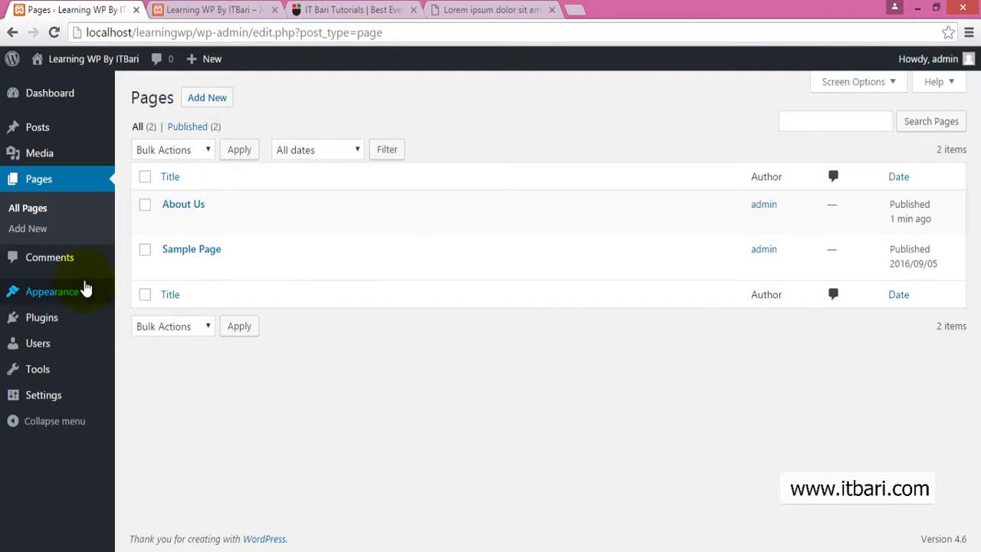
- Open the Comments screen from the admin sidebar to see the sample comment on 'Hello world!'
{"action": "left_click", "coordinate": [69, 262]}
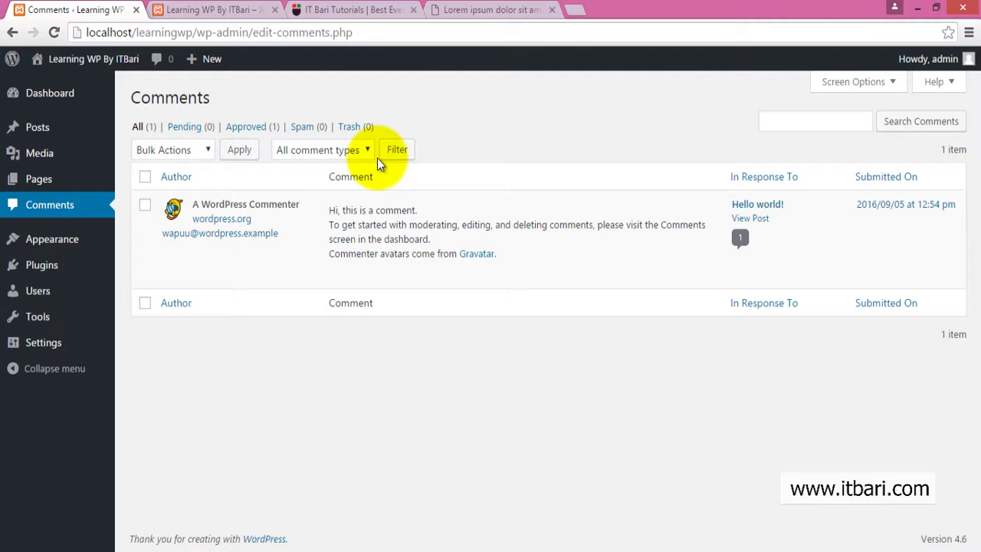
- Copy the site's front-page URL and switch over to a fresh Firefox window
{"action": "left_click", "coordinate": [186, 7]}
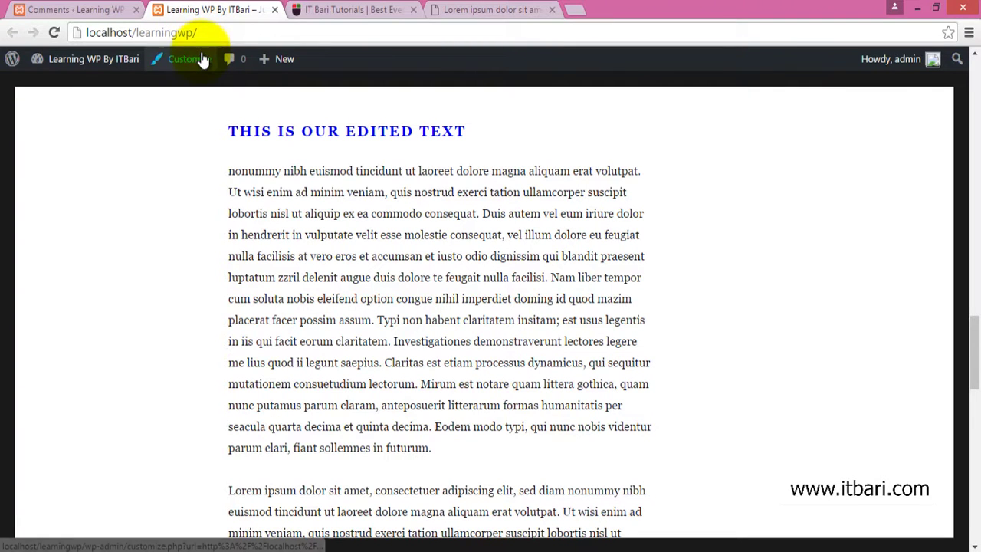
{"action": "left_click", "coordinate": [220, 29]}
{"action": "key", "text": "ctrl+c"}
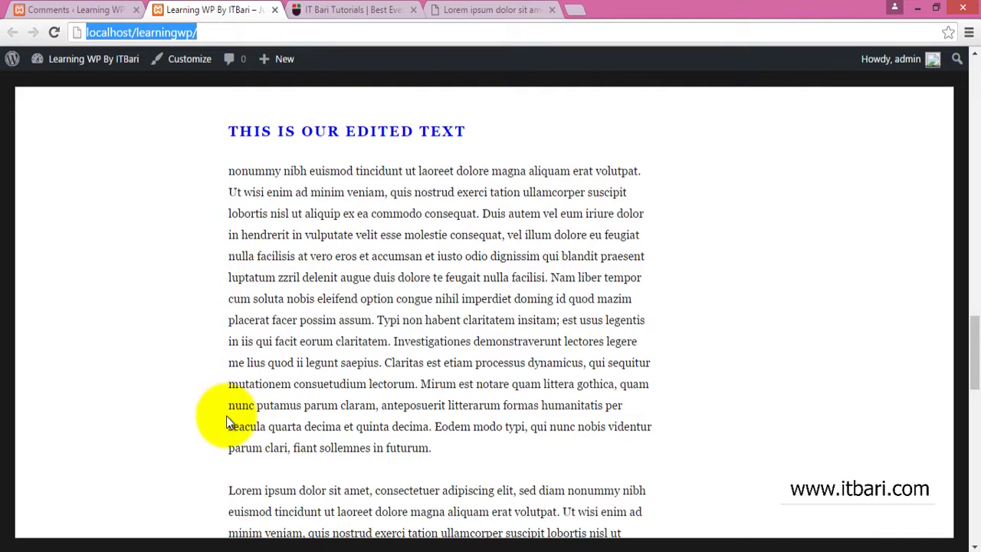
{"action": "left_click", "coordinate": [196, 550]}
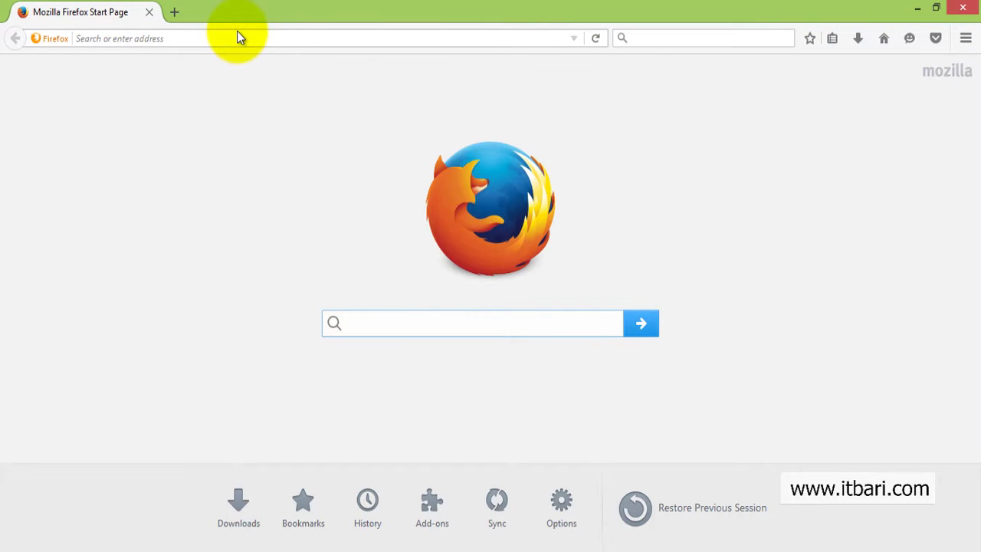
- Load the copied site URL in Firefox and open the post 'this is our sample post no 01'
{"action": "left_click", "coordinate": [237, 39]}
{"action": "key", "text": "ctrl+v"}
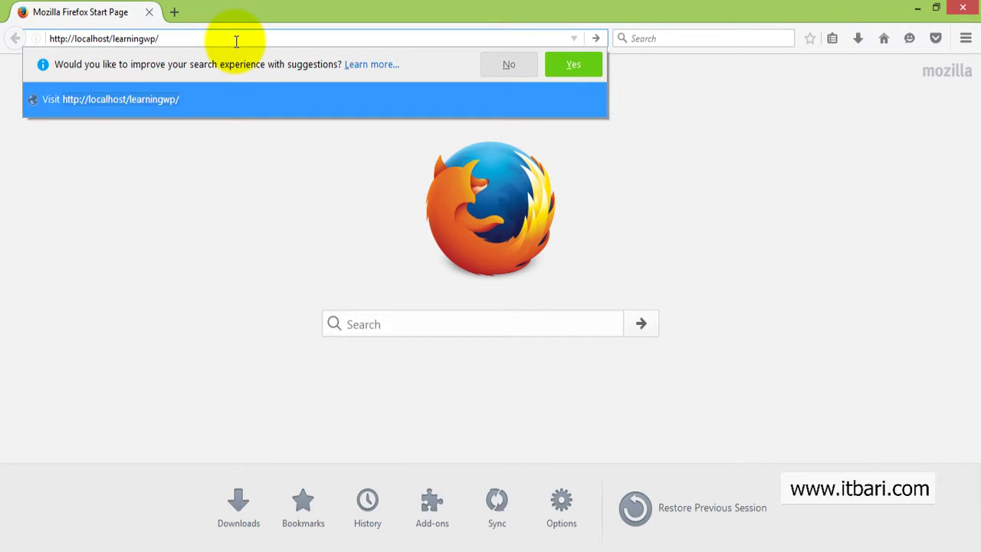
{"action": "key", "text": "Return"}
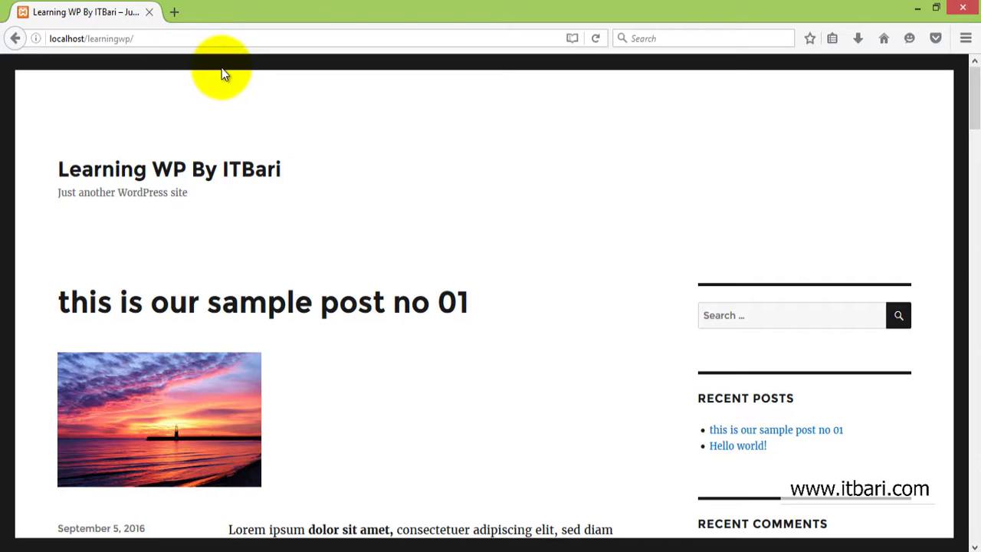
{"action": "scroll", "coordinate": [225, 73], "scroll_direction": "down", "scroll_amount": 2}
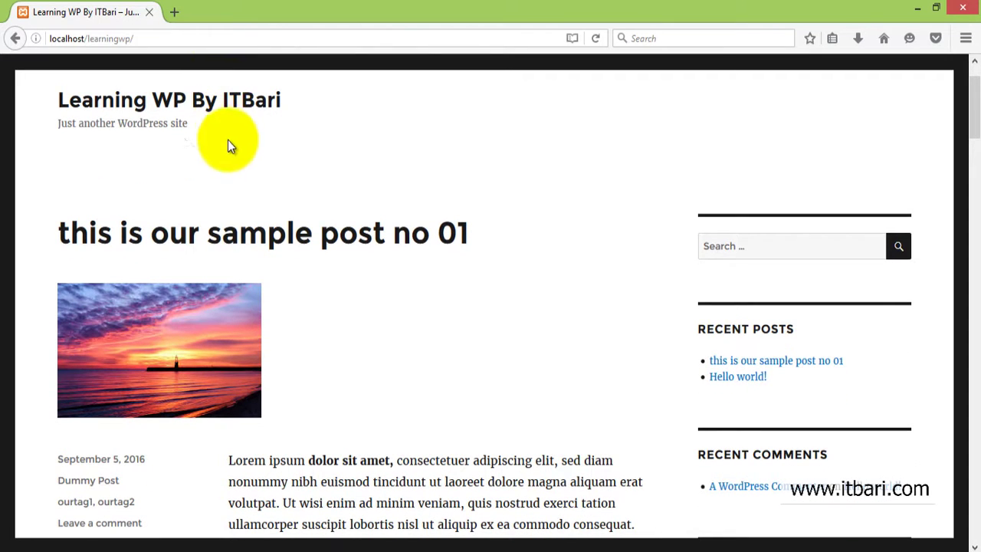
{"action": "left_click", "coordinate": [235, 232]}
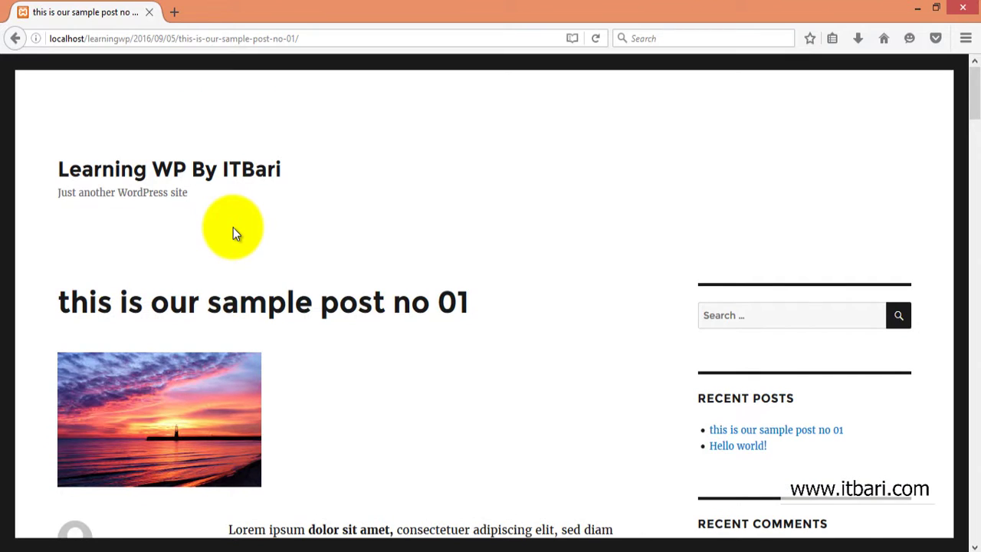
- Scroll to the Leave a Reply form below the post and place the cursor in the Comment box
{"action": "scroll", "coordinate": [233, 228], "scroll_direction": "down", "scroll_amount": 15}
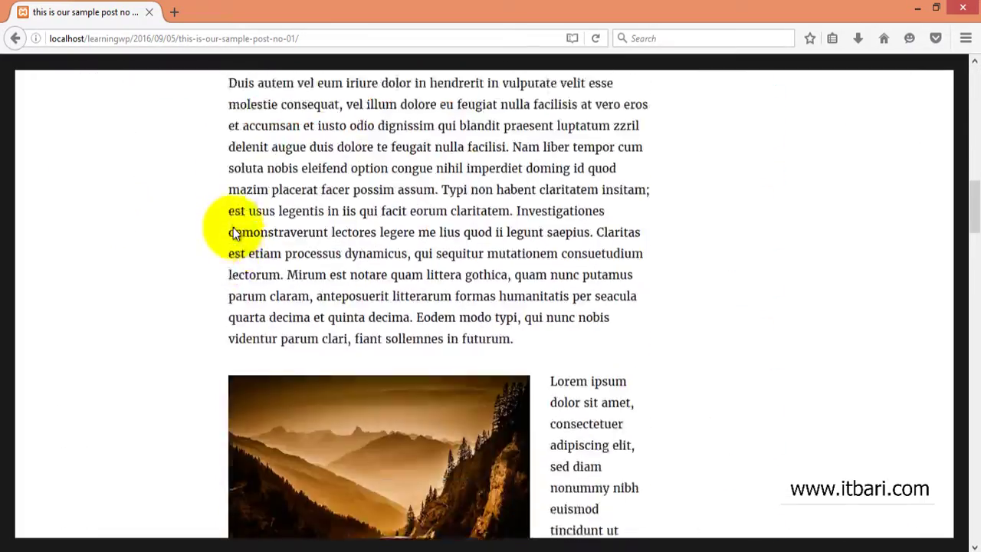
{"action": "scroll", "coordinate": [234, 230], "scroll_direction": "down", "scroll_amount": 15}
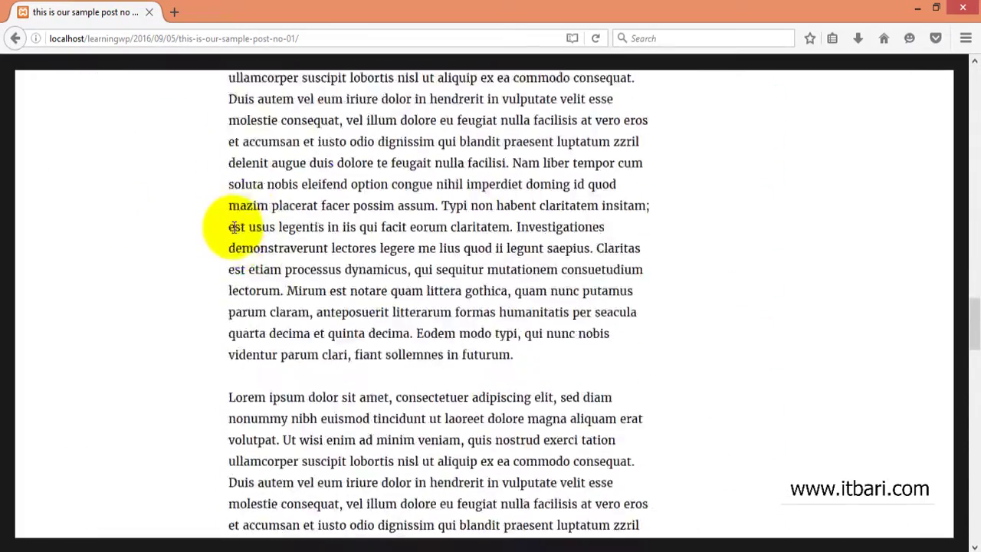
{"action": "scroll", "coordinate": [234, 227], "scroll_direction": "down", "scroll_amount": 15}
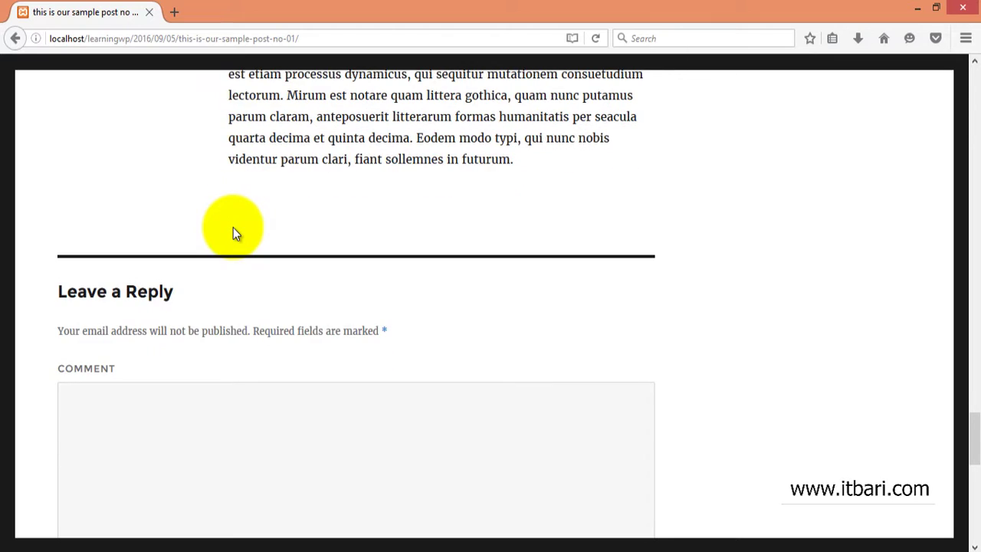
{"action": "scroll", "coordinate": [233, 228], "scroll_direction": "down", "scroll_amount": 3}
{"action": "left_click", "coordinate": [235, 260]}
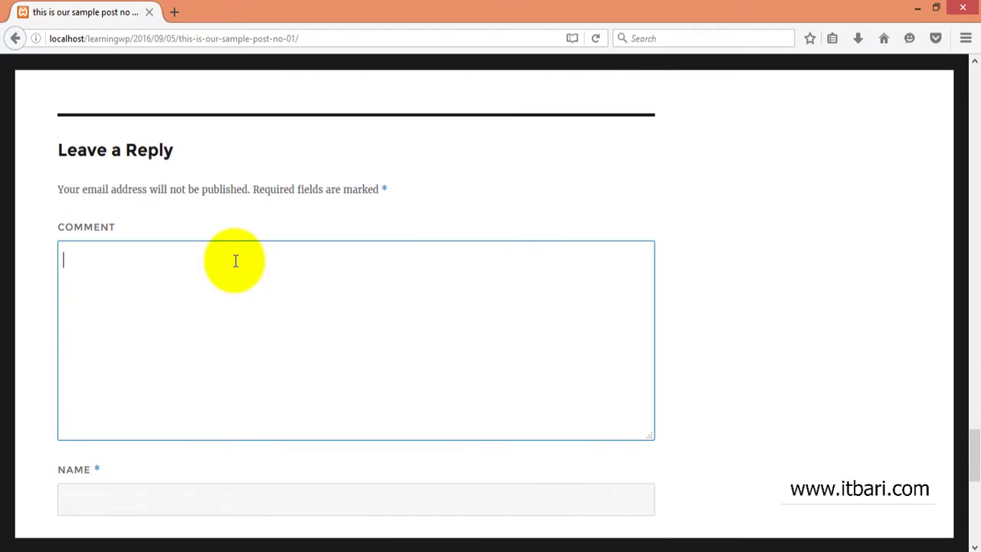
{"action": "scroll", "coordinate": [235, 260], "scroll_direction": "down", "scroll_amount": 1}
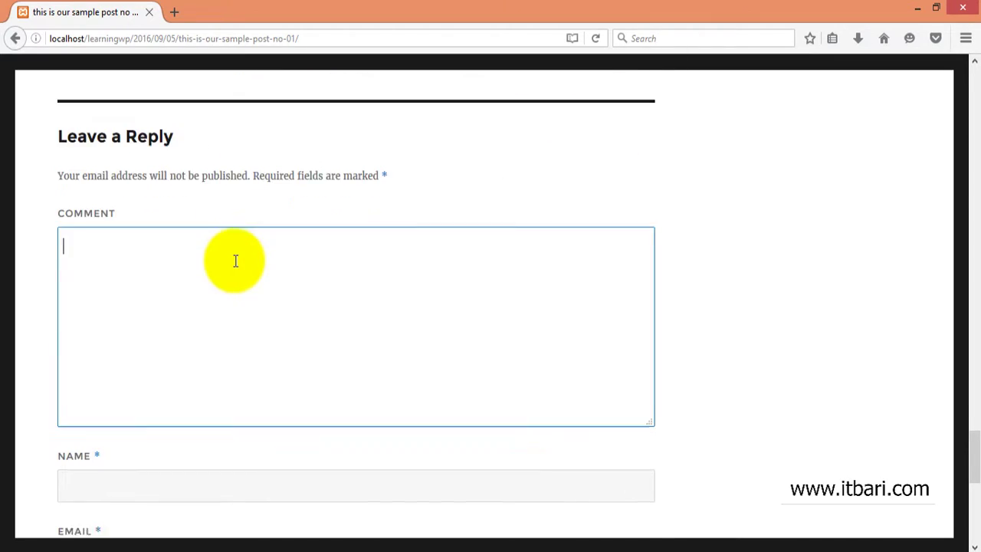
{"action": "left_click", "coordinate": [289, 160]}
{"action": "scroll", "coordinate": [289, 160], "scroll_direction": "down", "scroll_amount": 3}
{"action": "left_click", "coordinate": [275, 203]}
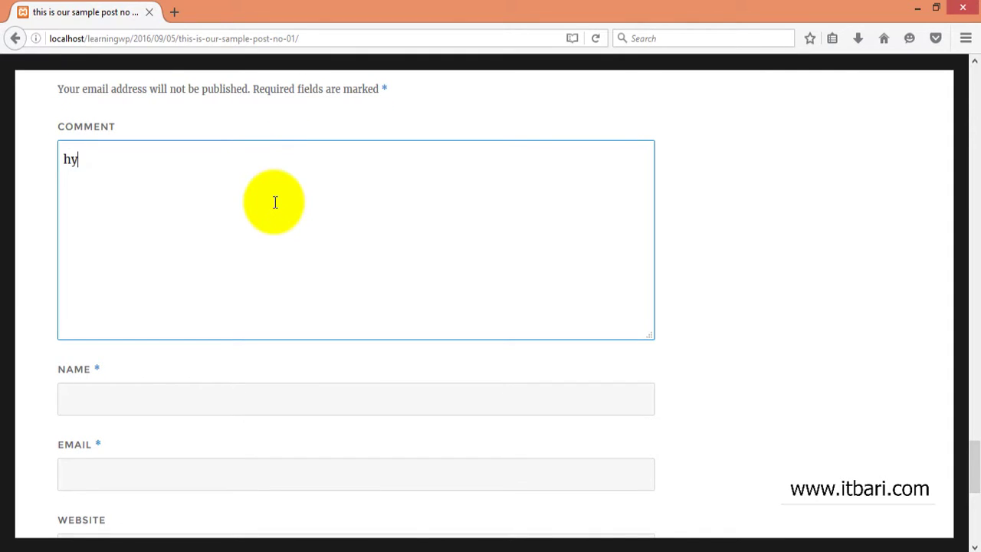
- Write the comment 'hy, this is a good post. Thanks for sharing' and fill in the commenter's name and e-mail
{"action": "type", "text": "hy, this is a good post."}
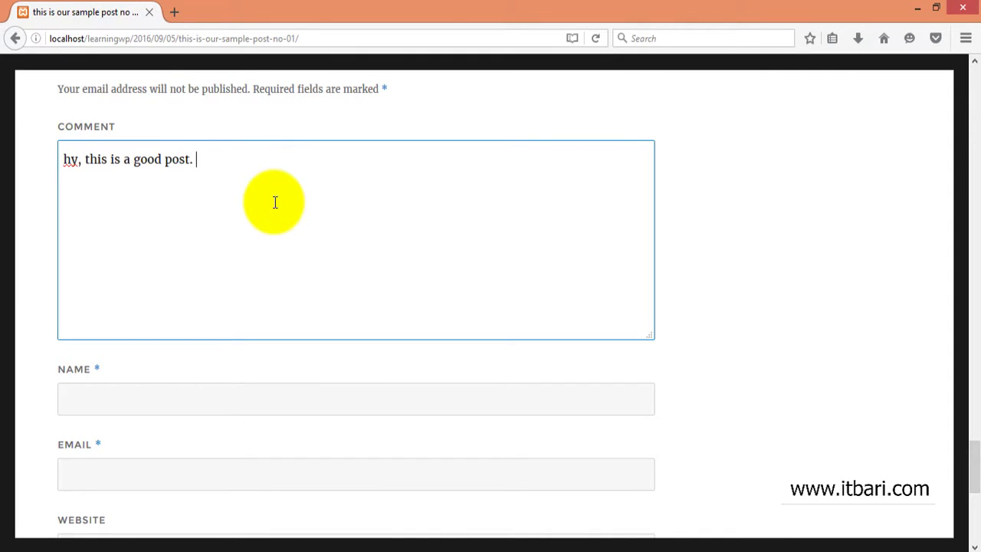
{"action": "type", "text": " Thanks for sharing"}
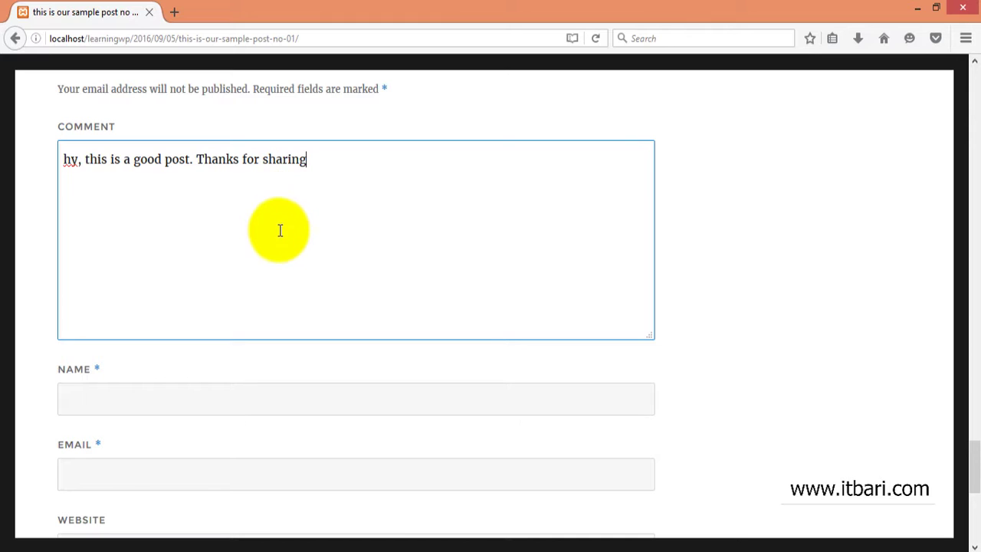
{"action": "left_click", "coordinate": [196, 408]}
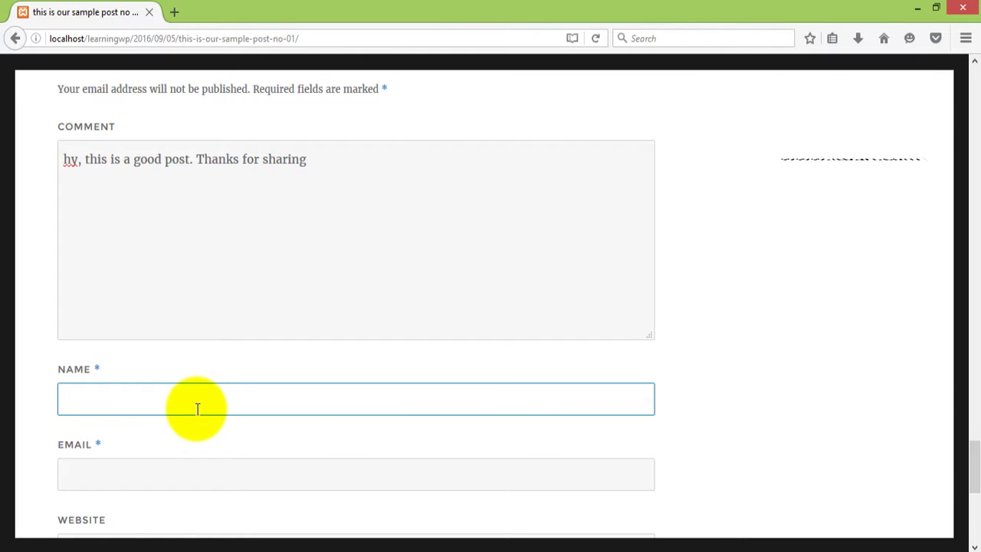
{"action": "type", "text": "tarek"}
{"action": "key", "text": "Tab"}
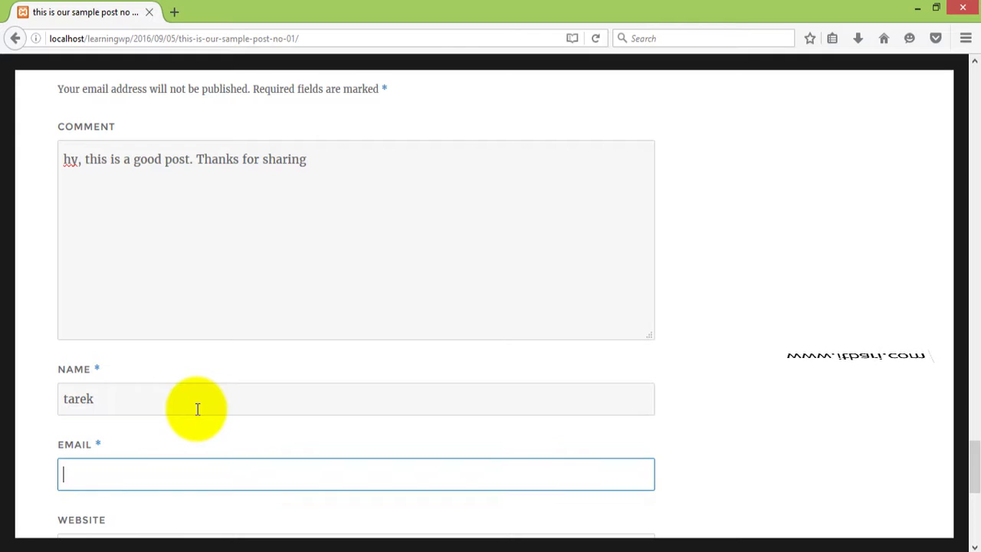
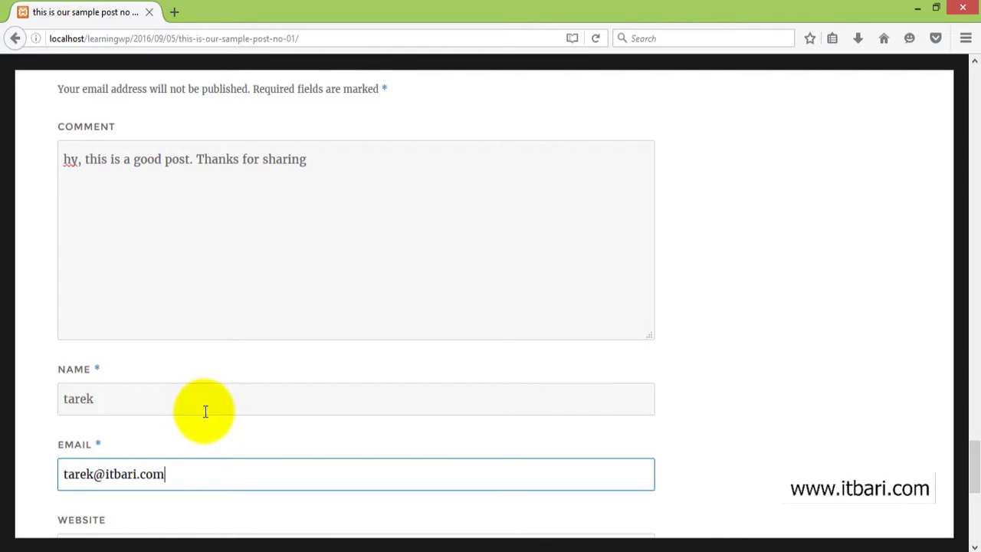
{"action": "left_click", "coordinate": [204, 410]}
{"action": "scroll", "coordinate": [208, 412], "scroll_direction": "down", "scroll_amount": 3}
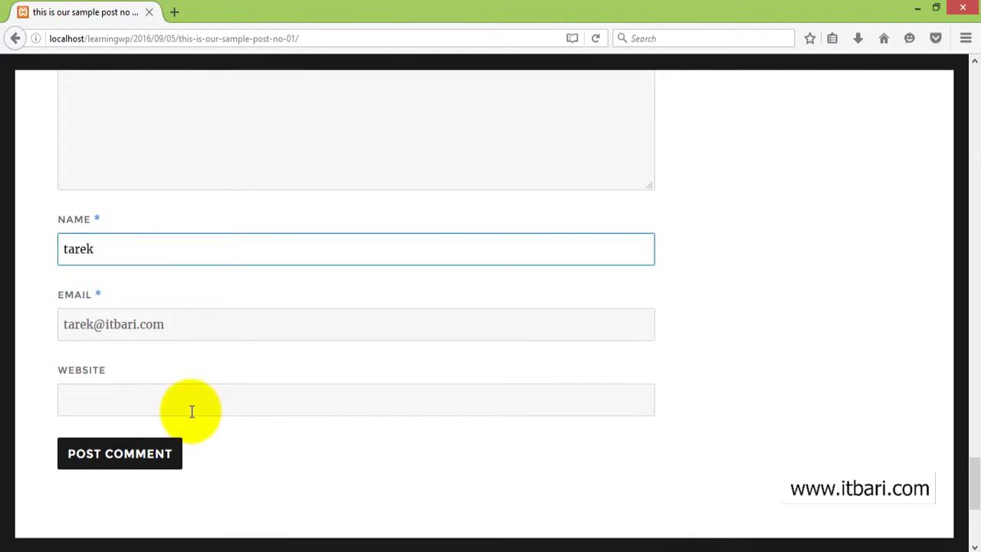
{"action": "left_click", "coordinate": [193, 409]}
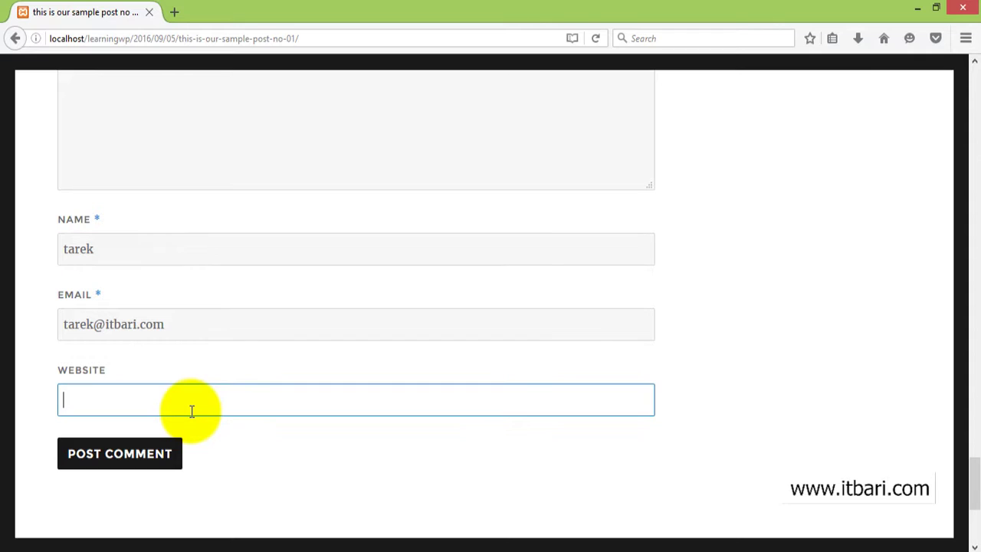
- Post the comment, check its awaiting-moderation notice, and return to the admin Comments tab
{"action": "left_click", "coordinate": [149, 453]}
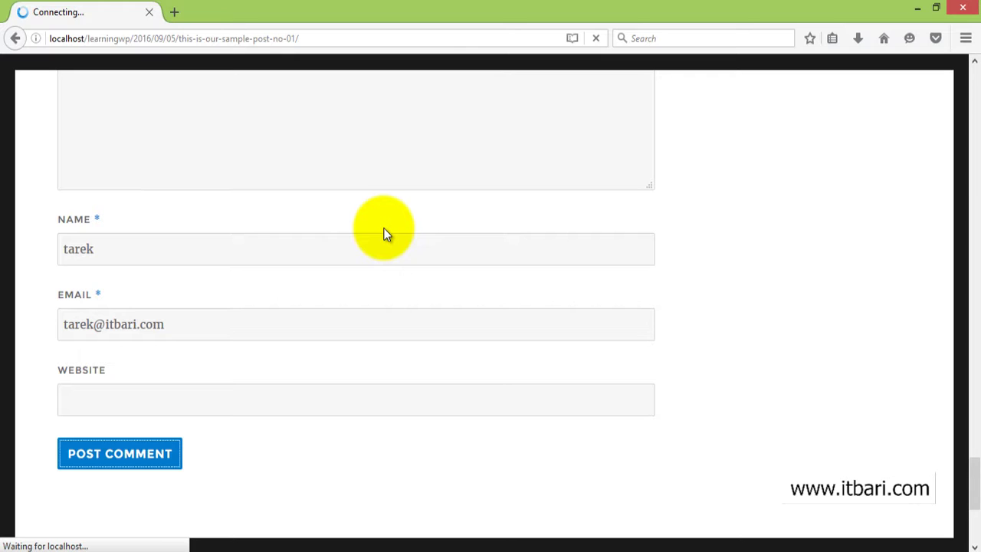
{"action": "scroll", "coordinate": [296, 268], "scroll_direction": "down", "scroll_amount": 3}
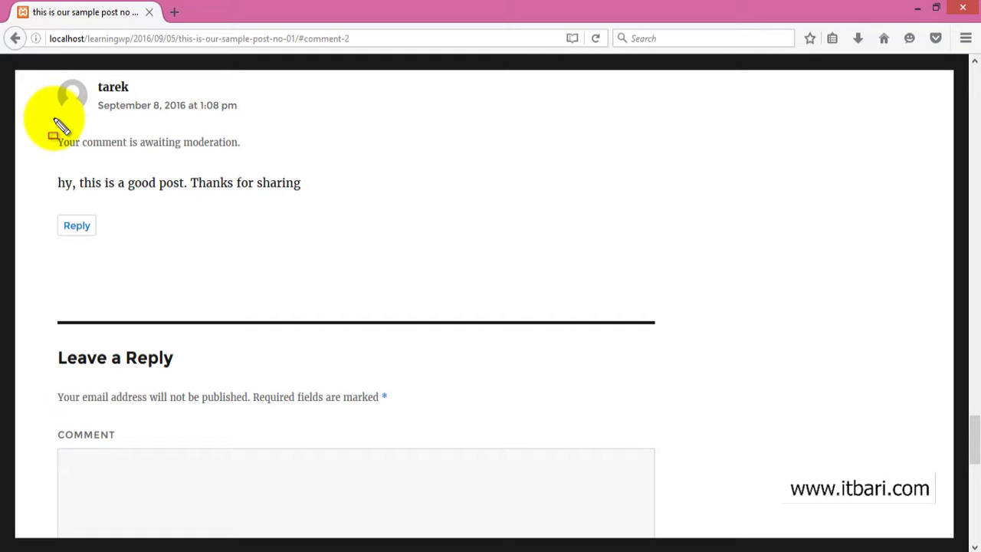
{"action": "mouse_move", "coordinate": [53, 119]}
{"action": "left_mouse_down"}
{"action": "mouse_move", "coordinate": [97, 138]}
{"action": "mouse_move", "coordinate": [281, 167]}
{"action": "left_mouse_up"}
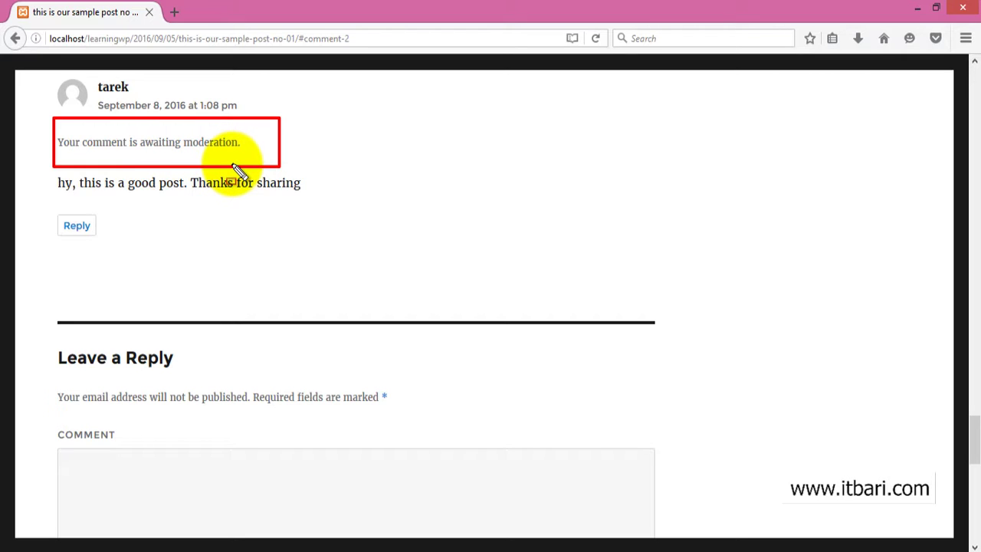
{"action": "key", "text": "Escape"}
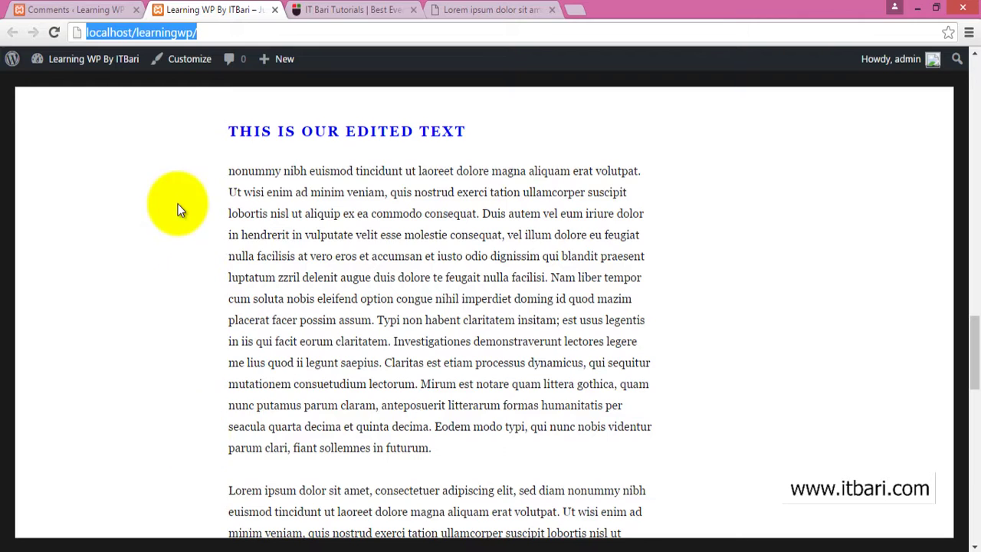
{"action": "left_click", "coordinate": [76, 9]}
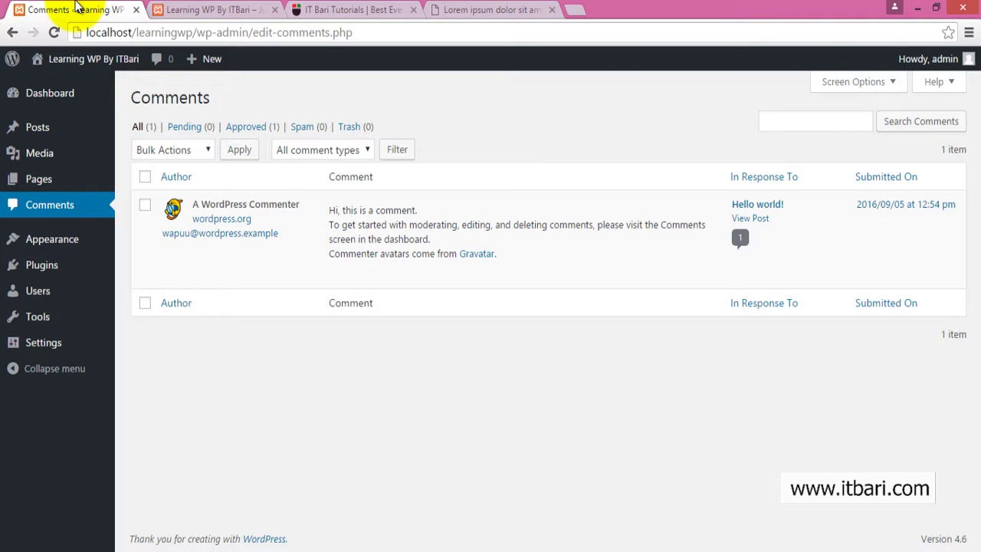
- Reload the Comments list so the pending 'hy, this is a good post. Thanks for sharing' comment appears
{"action": "left_click", "coordinate": [58, 199]}
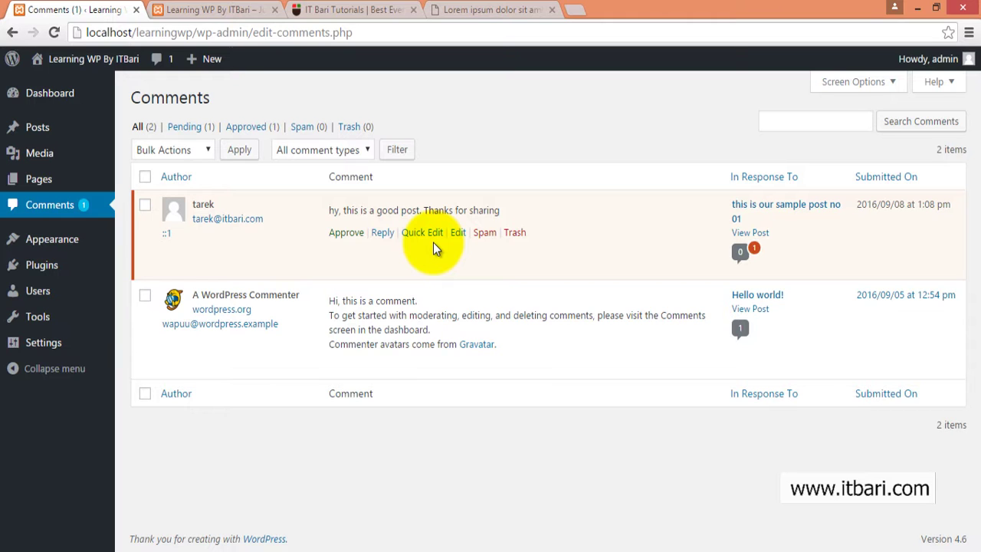
- Approve the visitor's pending comment, after opening and cancelling a reply box under it
{"action": "left_click", "coordinate": [383, 234]}
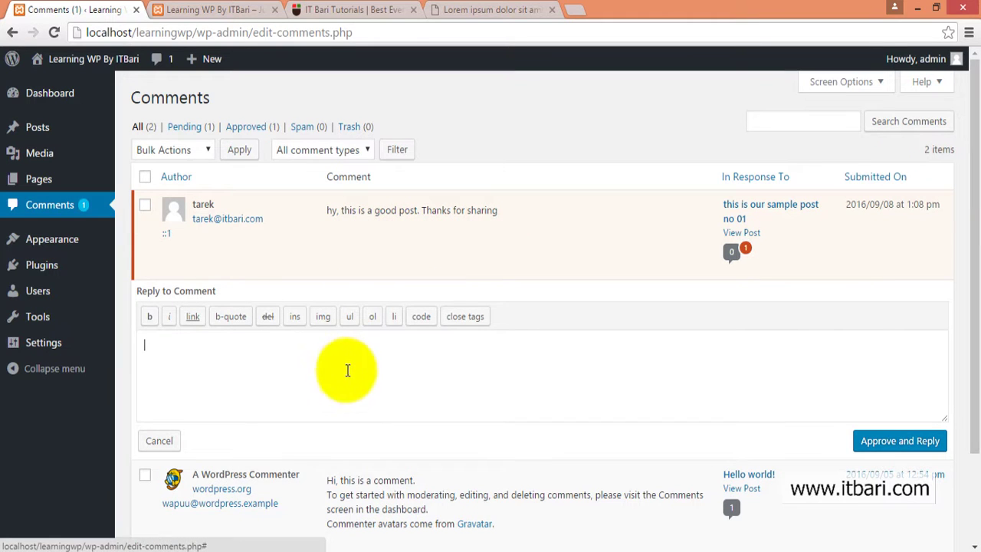
{"action": "mouse_move", "coordinate": [416, 226]}
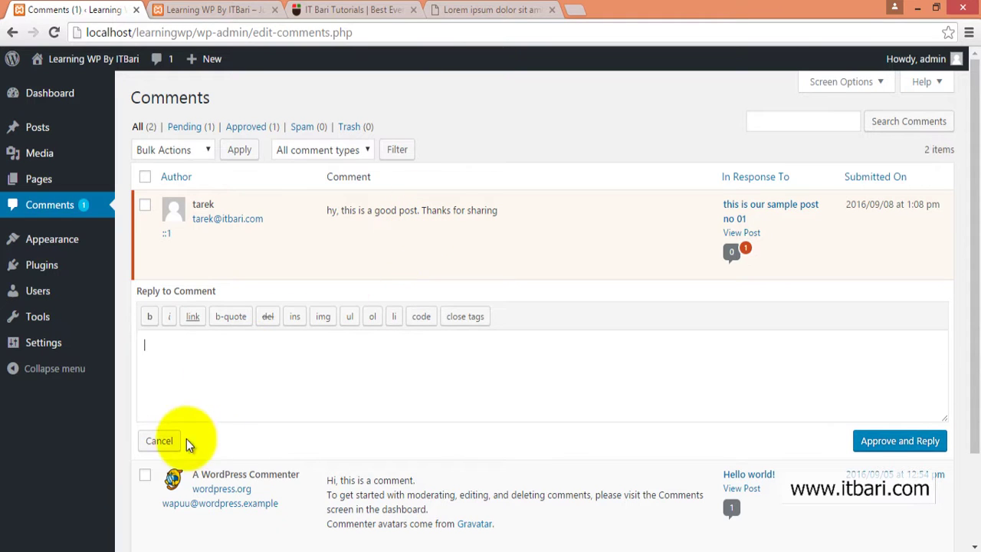
{"action": "left_click", "coordinate": [161, 442]}
{"action": "mouse_move", "coordinate": [486, 240]}
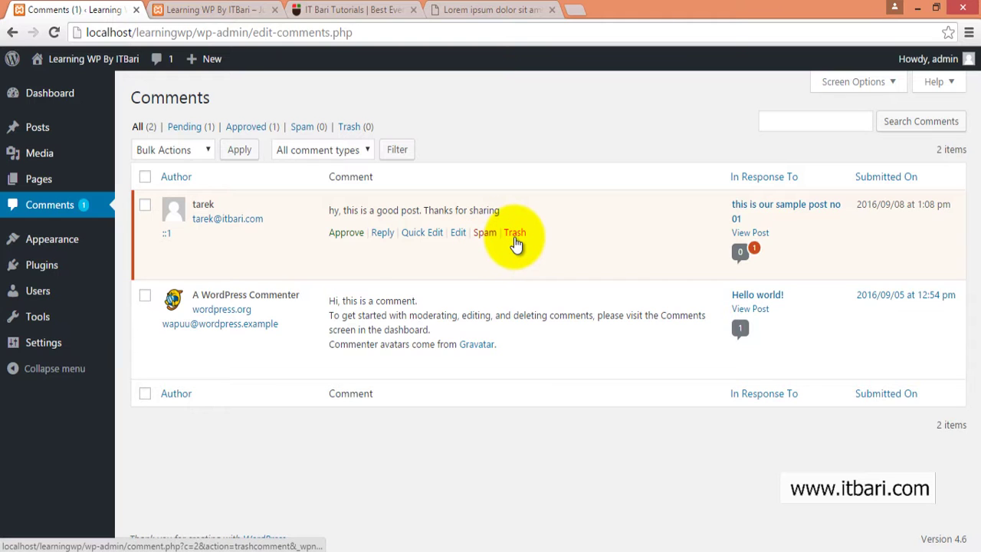
{"action": "left_click", "coordinate": [342, 236]}
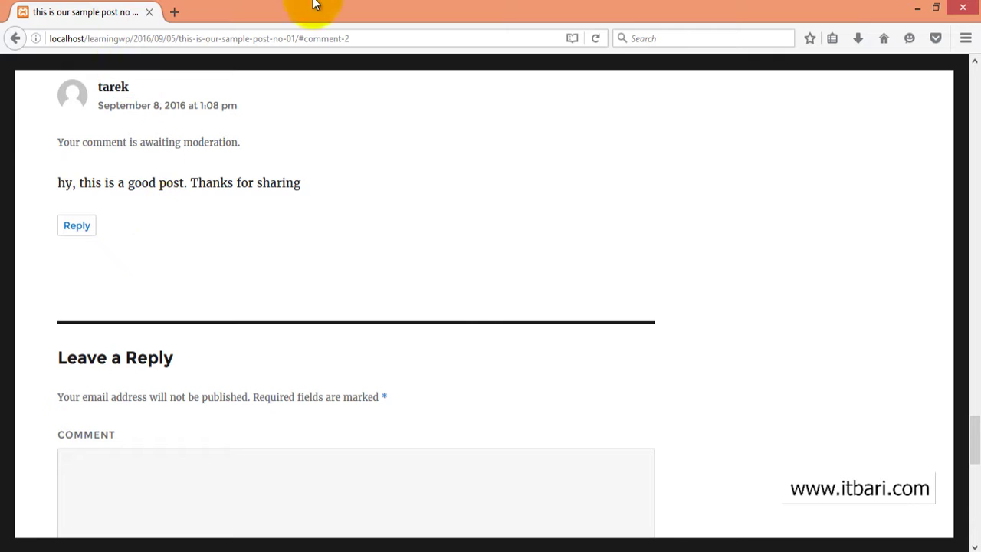
- Reload the post in Firefox without the '#comment-2' anchor and scroll down to the comments
{"action": "left_click", "coordinate": [348, 36]}
{"action": "left_click", "coordinate": [364, 36]}
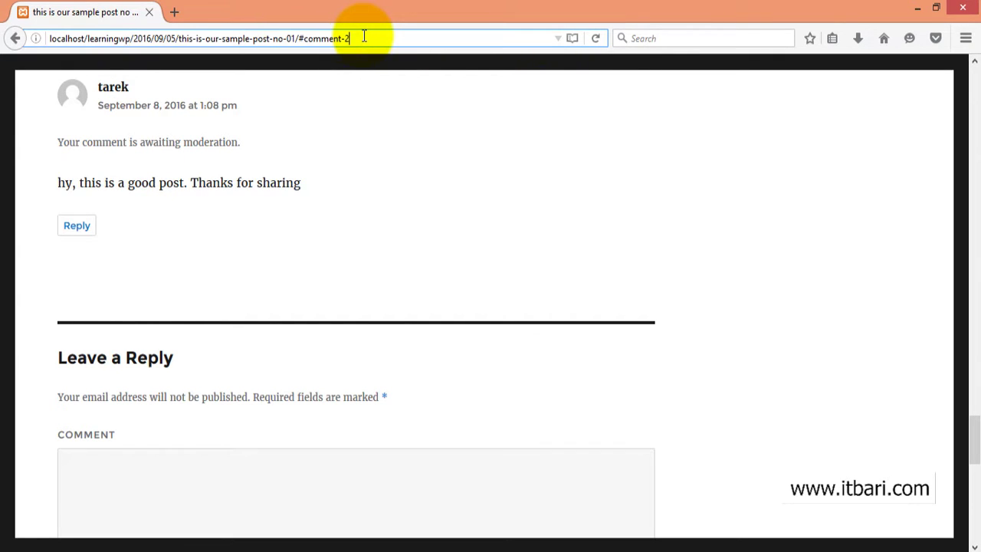
{"action": "key", "text": "BackSpace"}
{"action": "key", "text": "BackSpace"}
{"action": "key", "text": "BackSpace"}
{"action": "key", "text": "BackSpace"}
{"action": "key", "text": "BackSpace"}
{"action": "key", "text": "BackSpace"}
{"action": "key", "text": "BackSpace"}
{"action": "key", "text": "BackSpace"}
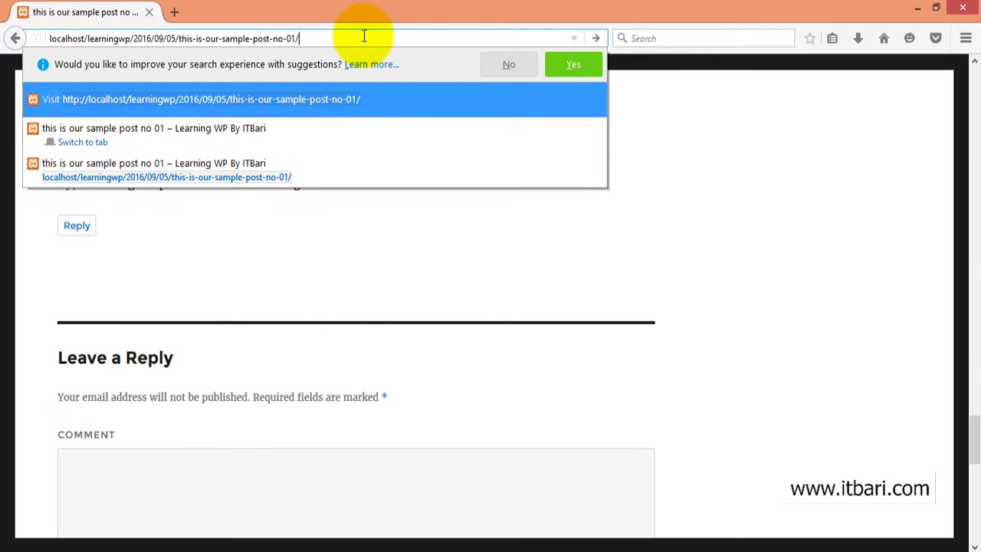
{"action": "key", "text": "Return"}
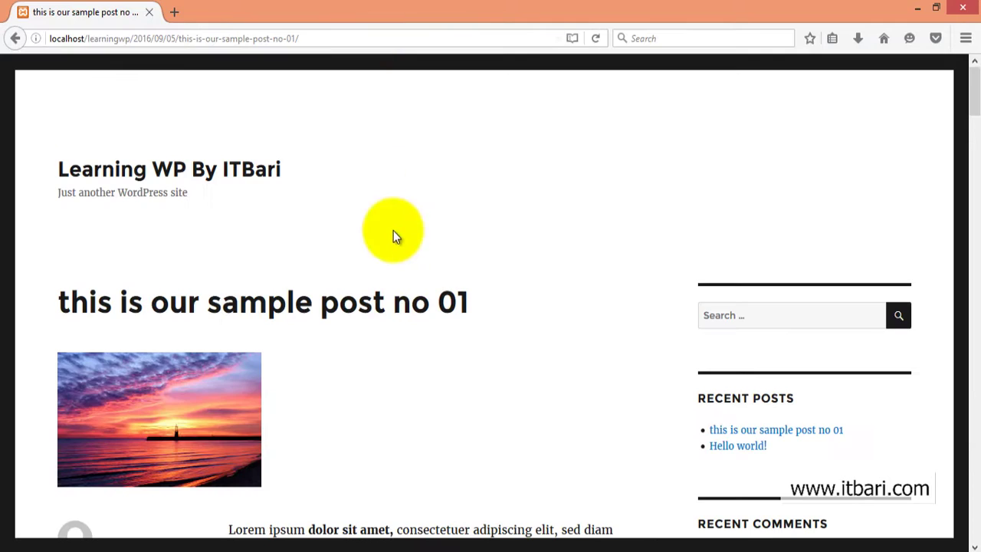
{"action": "scroll", "coordinate": [429, 256], "scroll_direction": "down", "scroll_amount": 10}
{"action": "scroll", "coordinate": [440, 262], "scroll_direction": "down", "scroll_amount": 15}
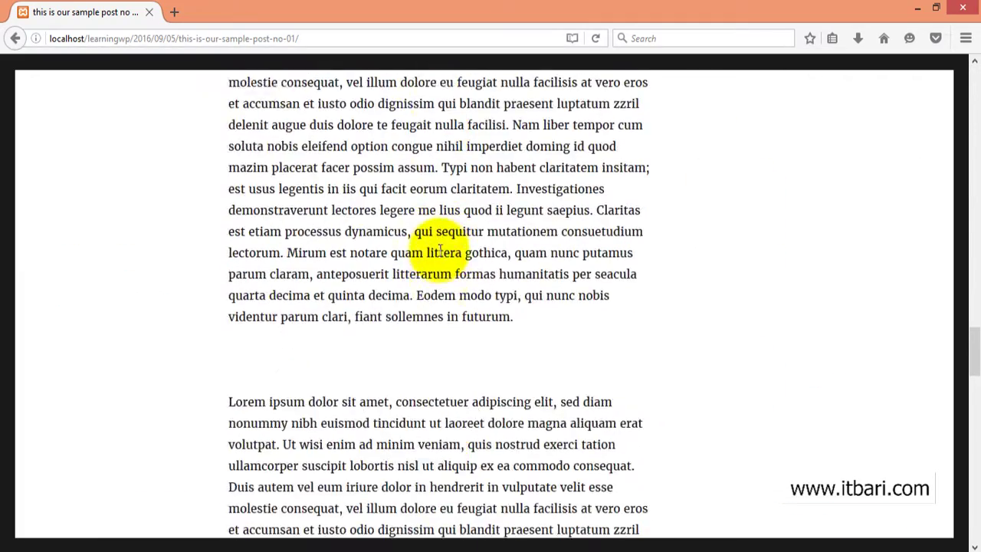
{"action": "scroll", "coordinate": [297, 341], "scroll_direction": "down", "scroll_amount": 1}
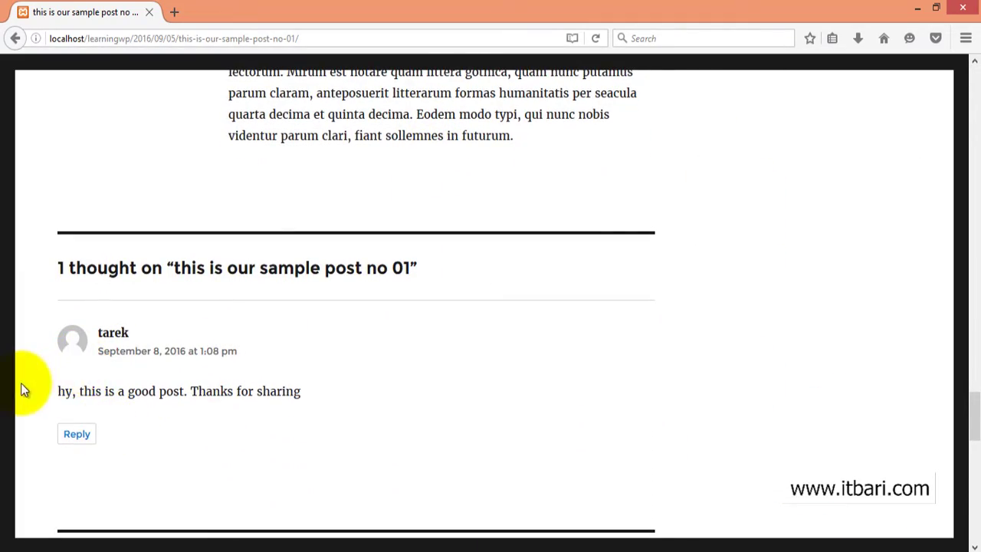
- Check the approved comment text, then return to the admin browser's site tab
{"action": "left_click_drag", "start_coordinate": [58, 392], "coordinate": [340, 398]}
{"action": "left_click", "coordinate": [337, 394]}
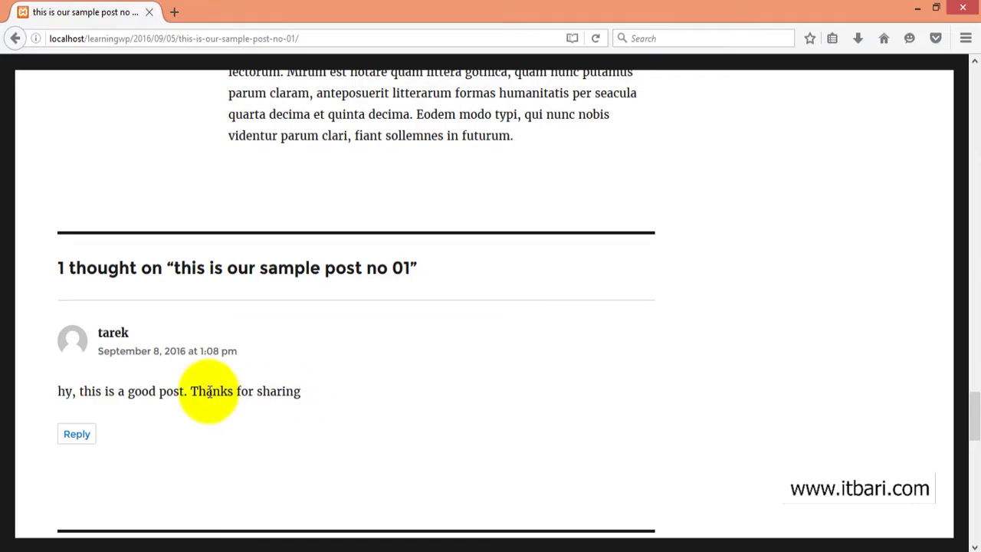
{"action": "left_click", "coordinate": [226, 544]}
{"action": "left_click", "coordinate": [215, 10]}
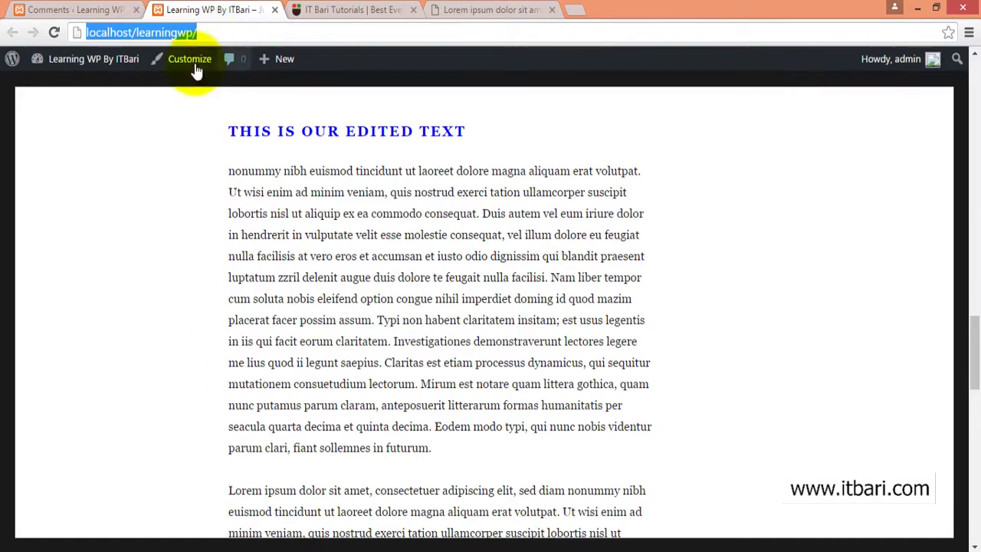
- Open the sample post from the home page, then go back to the admin Comments tab
{"action": "scroll", "coordinate": [375, 250], "scroll_direction": "up", "scroll_amount": 10}
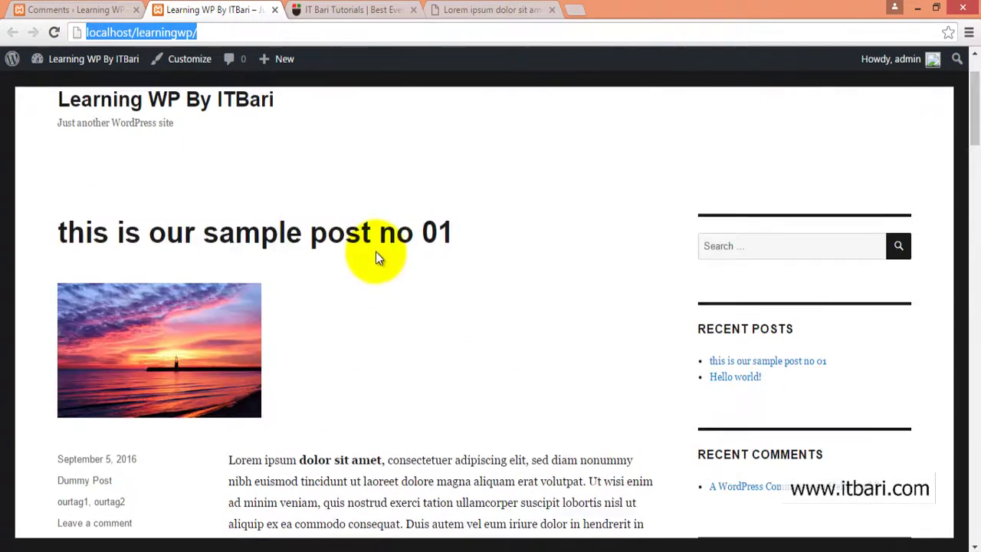
{"action": "left_click", "coordinate": [375, 235]}
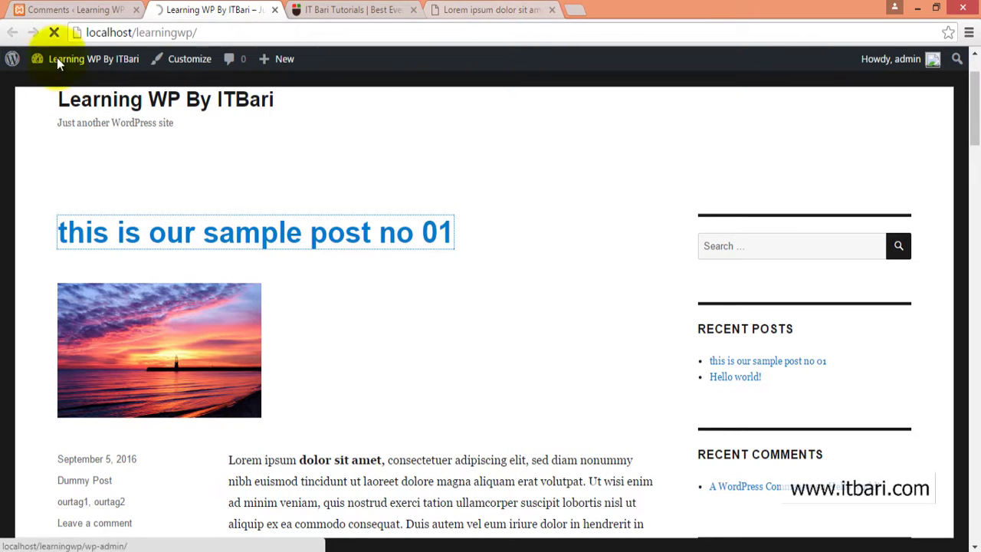
{"action": "left_click", "coordinate": [73, 9]}
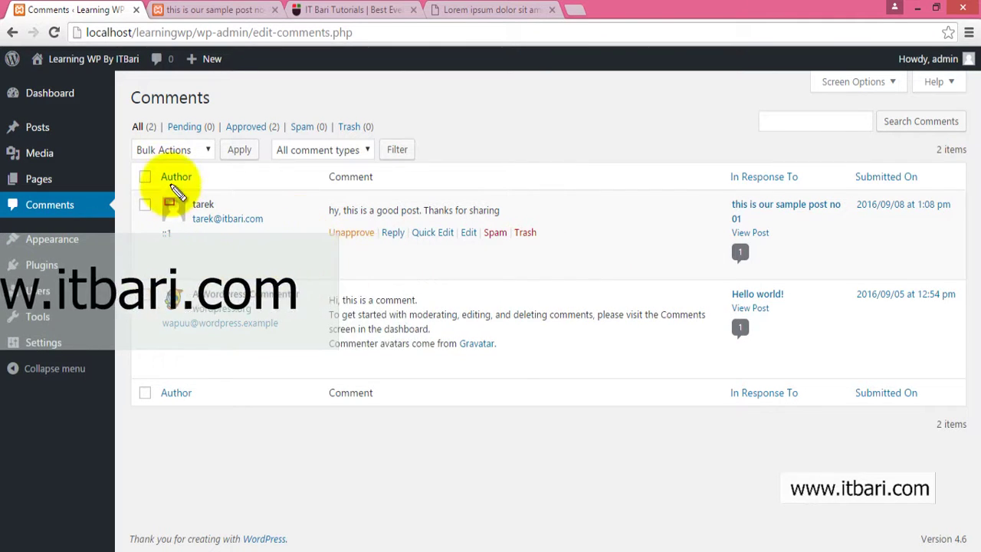
- Review the Comments list showing both comments approved: 2 approved, 0 pending
{"action": "mouse_move", "coordinate": [127, 152]}
{"action": "left_mouse_down"}
{"action": "mouse_move", "coordinate": [559, 411]}
{"action": "mouse_move", "coordinate": [695, 481]}
{"action": "left_mouse_up"}
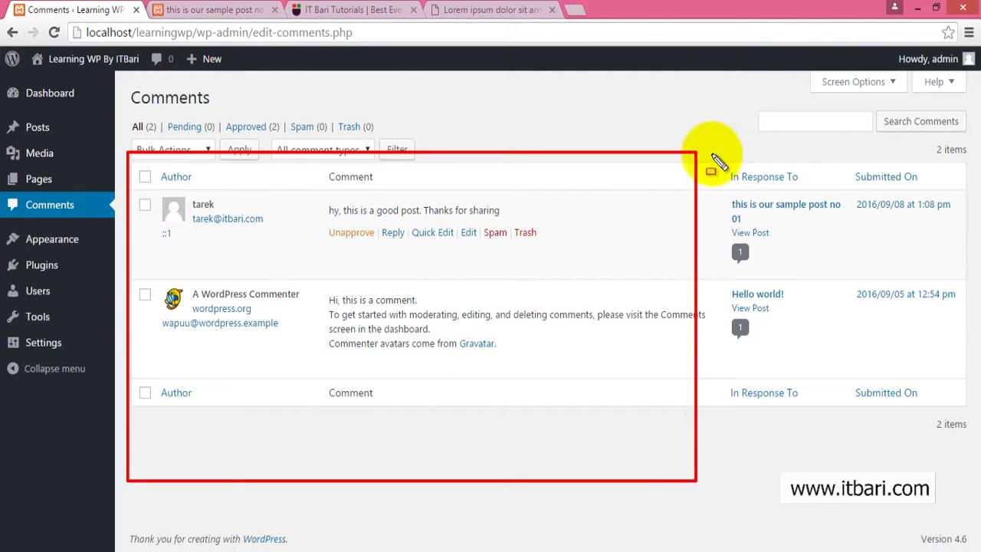
{"action": "left_click_drag", "start_coordinate": [711, 155], "coordinate": [933, 453]}
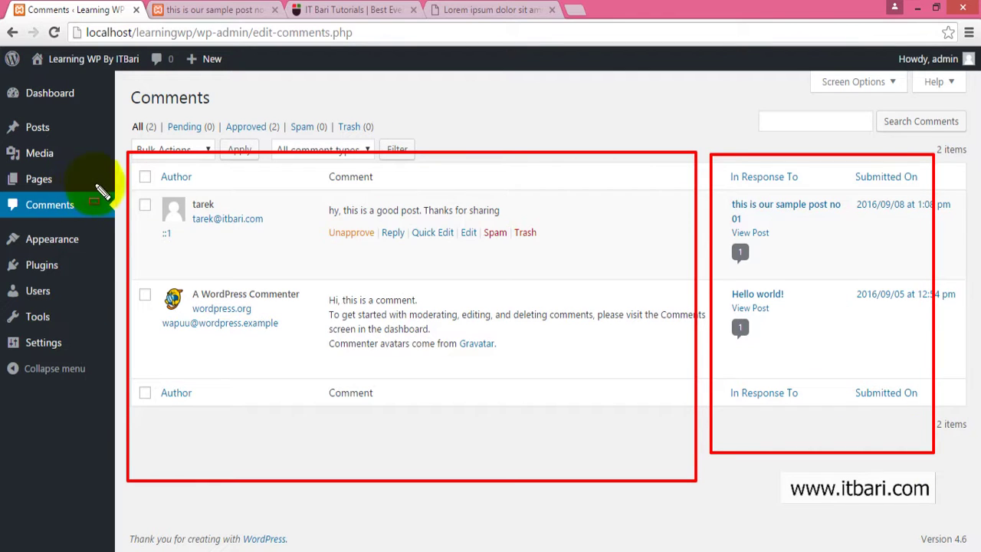
{"action": "left_click_drag", "start_coordinate": [100, 186], "coordinate": [951, 276]}
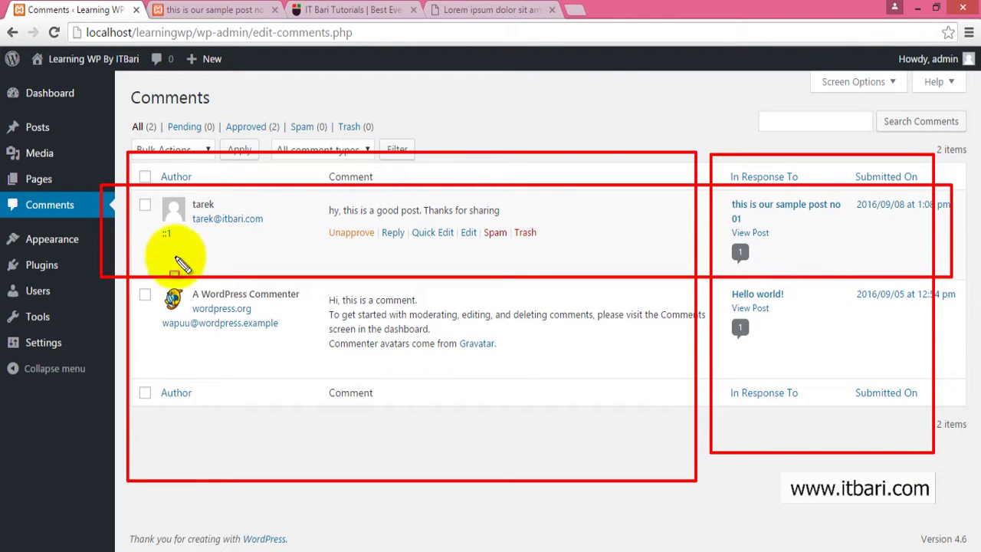
{"action": "mouse_move", "coordinate": [704, 185]}
{"action": "left_mouse_down"}
{"action": "mouse_move", "coordinate": [778, 224]}
{"action": "mouse_move", "coordinate": [875, 235]}
{"action": "left_mouse_up"}
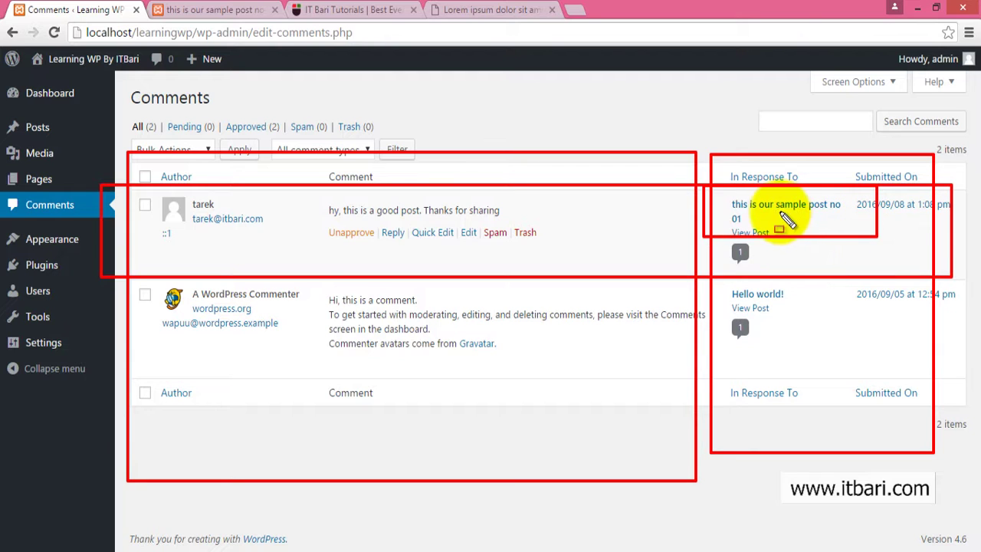
{"action": "key", "text": "Escape"}
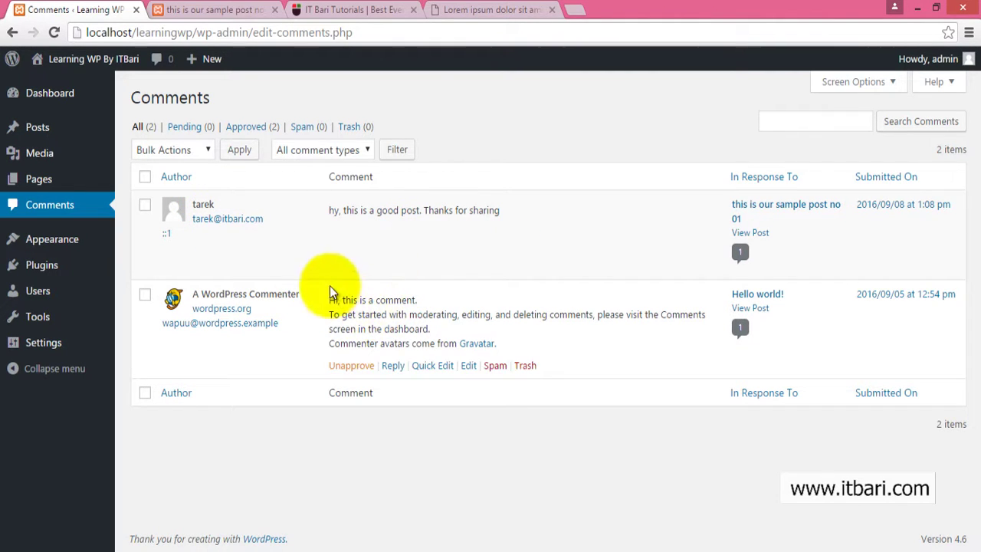
- Post an admin reply 'thanks' to the visitor's comment on the sample post
{"action": "left_click", "coordinate": [391, 232]}
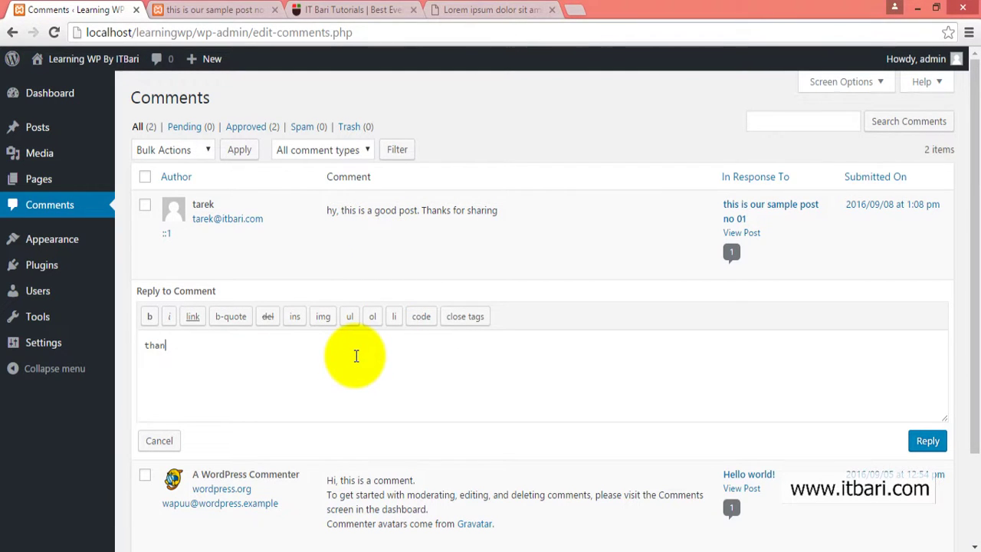
{"action": "left_click", "coordinate": [928, 441]}
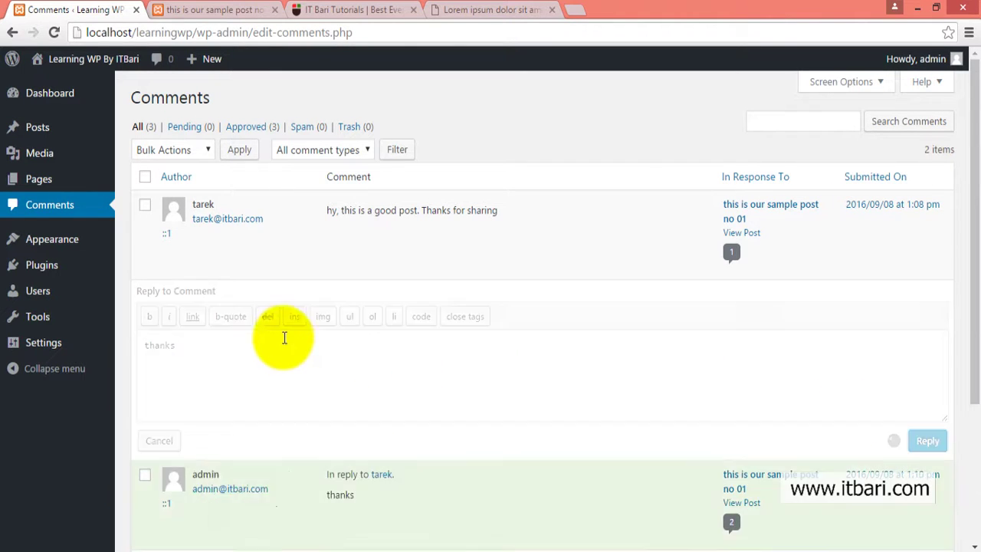
{"action": "left_click", "coordinate": [219, 9]}
- Reload the sample post and check the '2 thoughts' section shows the nested 'thanks' reply
{"action": "left_click", "coordinate": [53, 33]}
{"action": "scroll", "coordinate": [311, 264], "scroll_direction": "down", "scroll_amount": 15}
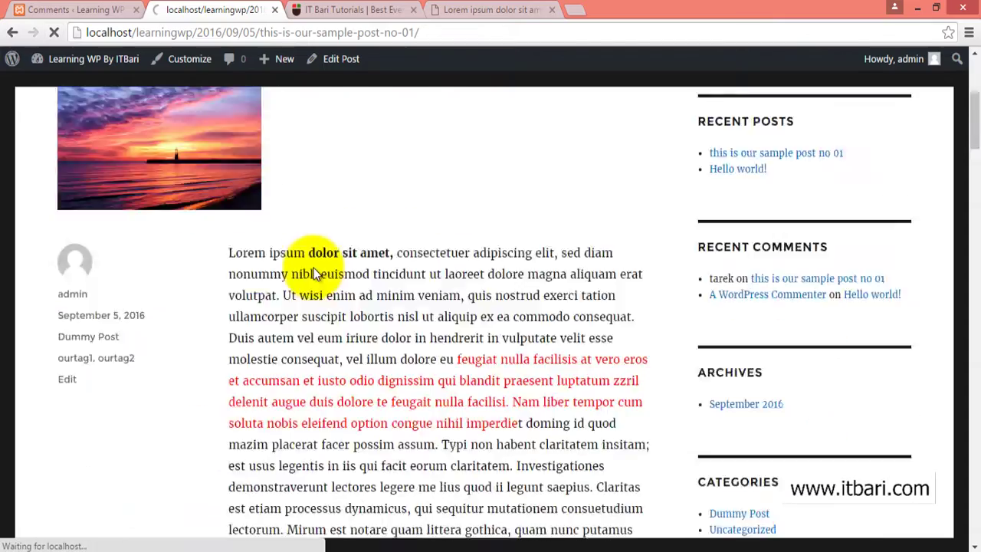
{"action": "scroll", "coordinate": [317, 276], "scroll_direction": "down", "scroll_amount": 3}
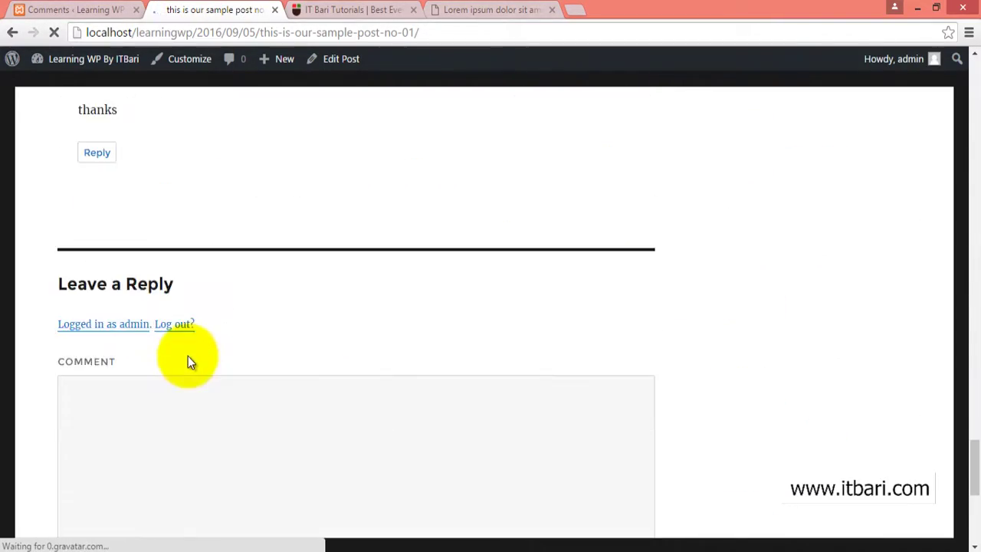
{"action": "scroll", "coordinate": [188, 355], "scroll_direction": "up", "scroll_amount": 4}
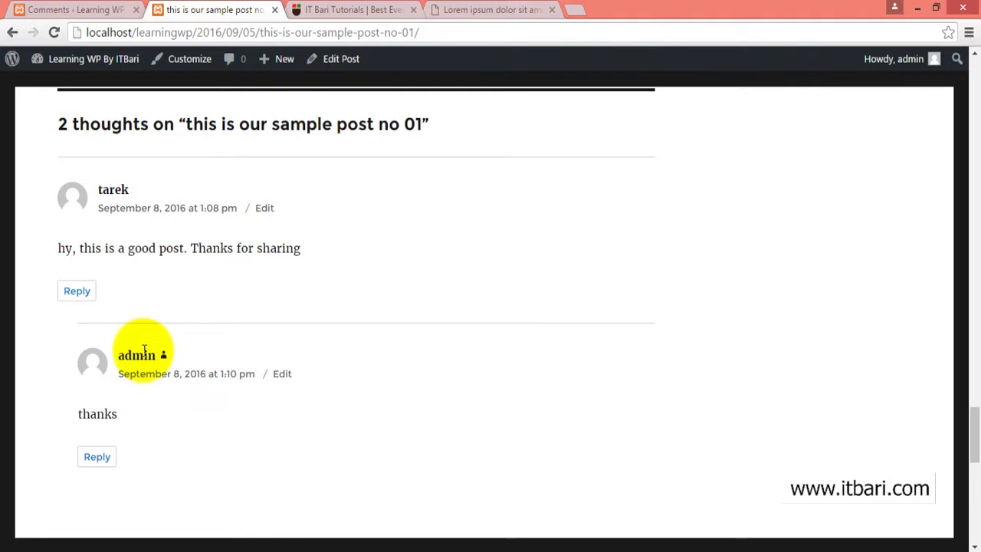
{"action": "left_click_drag", "start_coordinate": [42, 230], "coordinate": [350, 464]}
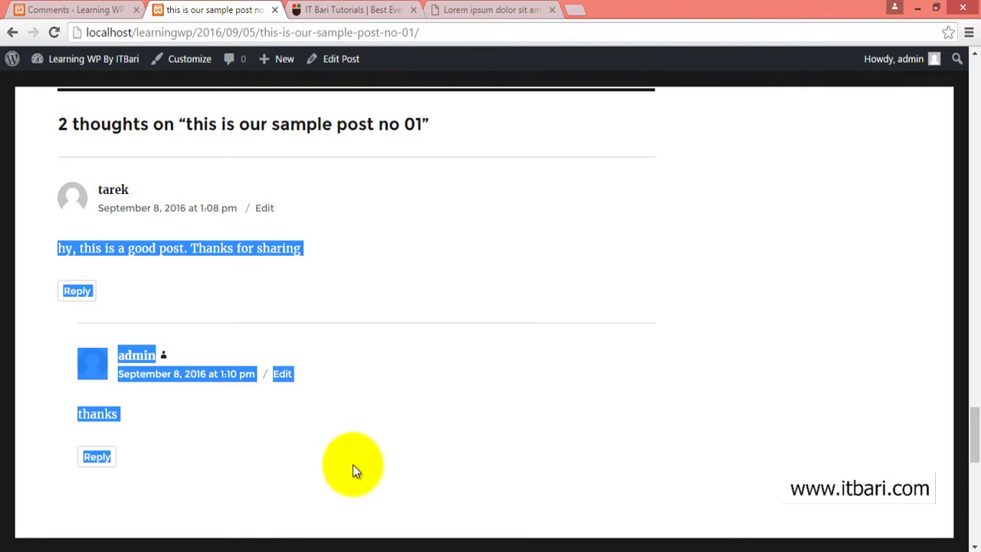
{"action": "left_click", "coordinate": [125, 419]}
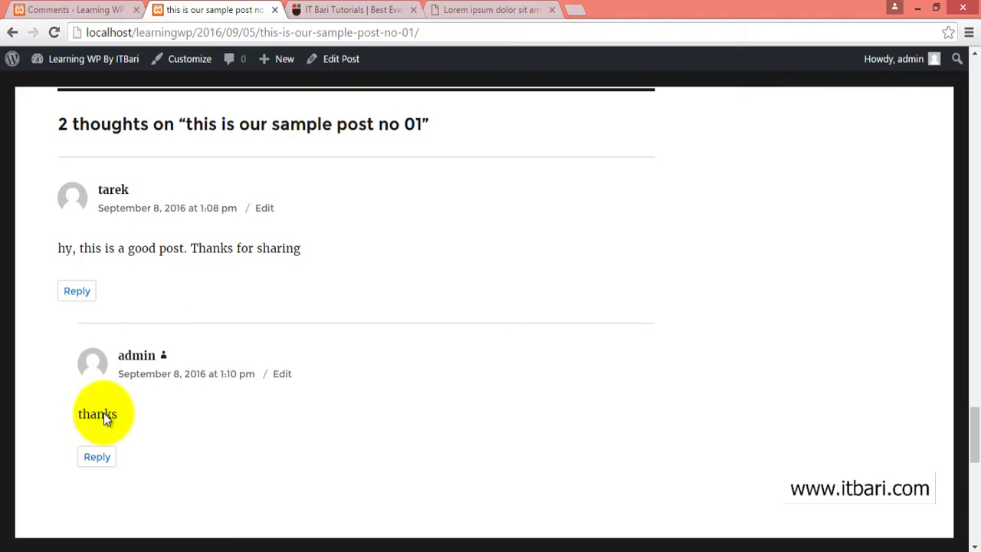
{"action": "left_click", "coordinate": [124, 363]}
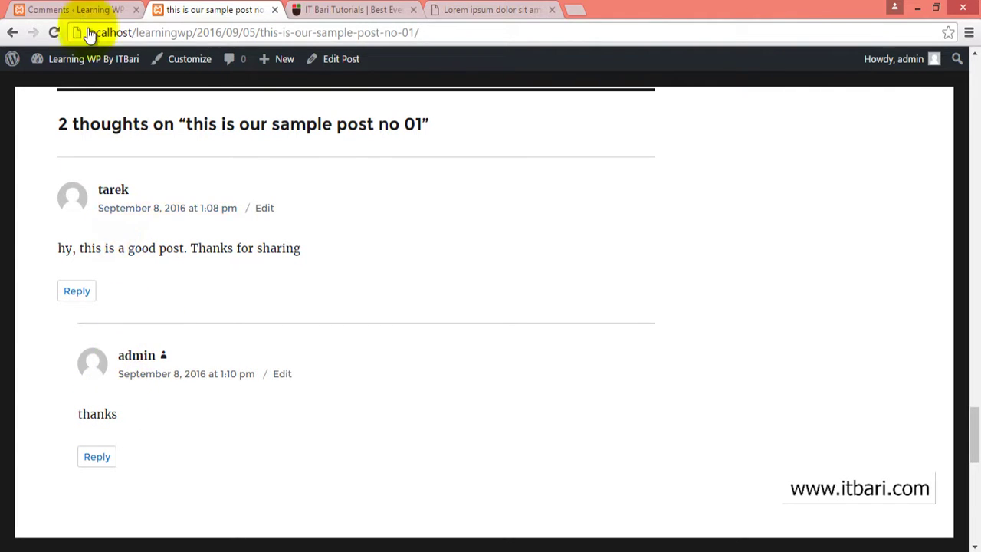
- Return to the Comments admin screen listing 3 approved comments, including the 'thanks' reply
{"action": "left_click", "coordinate": [77, 10]}
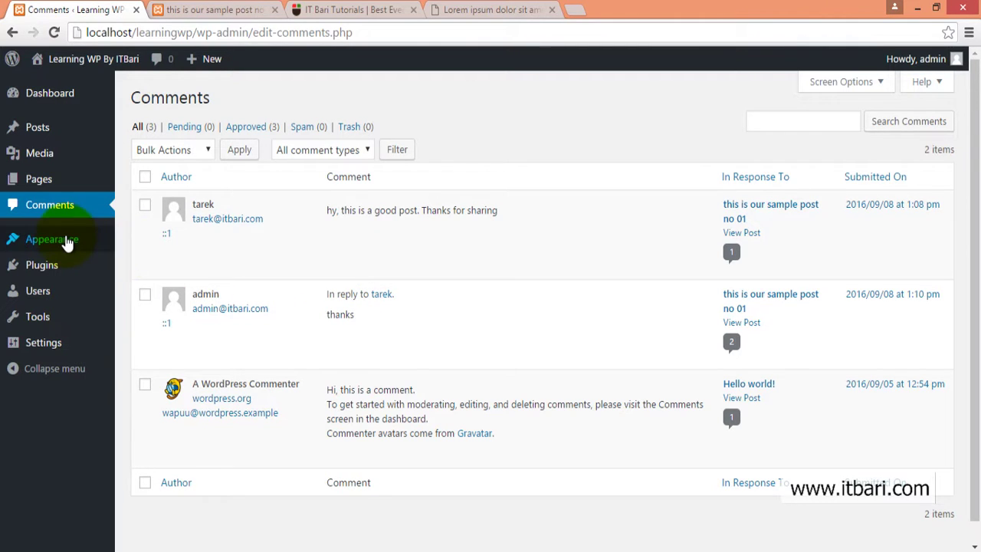
{"action": "mouse_move", "coordinate": [38, 272]}
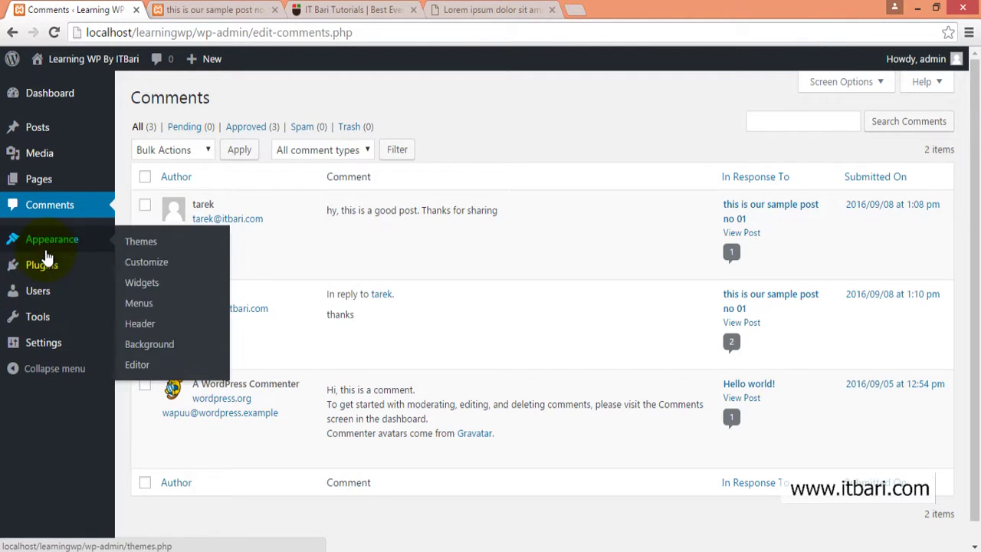